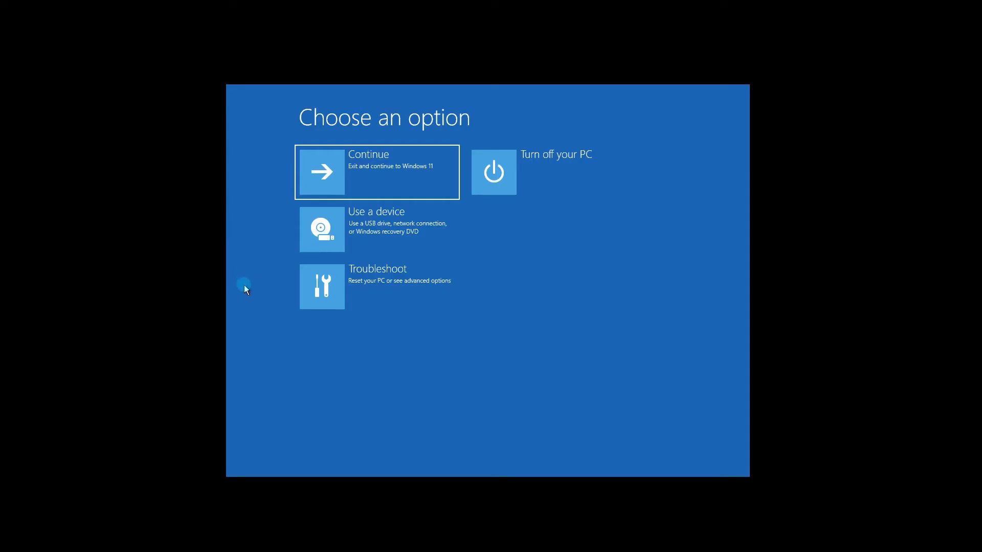
Start Startup Repair from the advanced troubleshooting options of the Windows recovery environment.
key("Down")
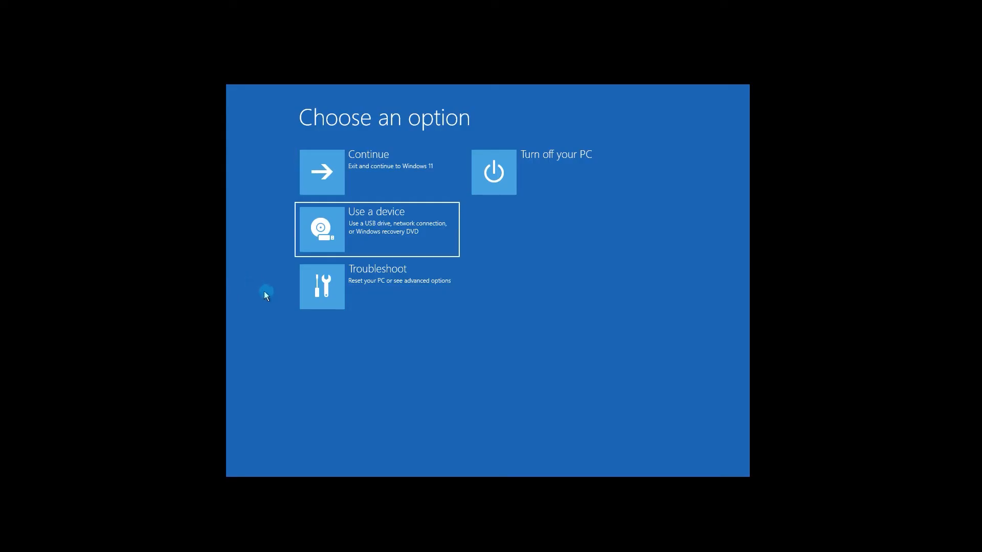
left_click(355, 285)
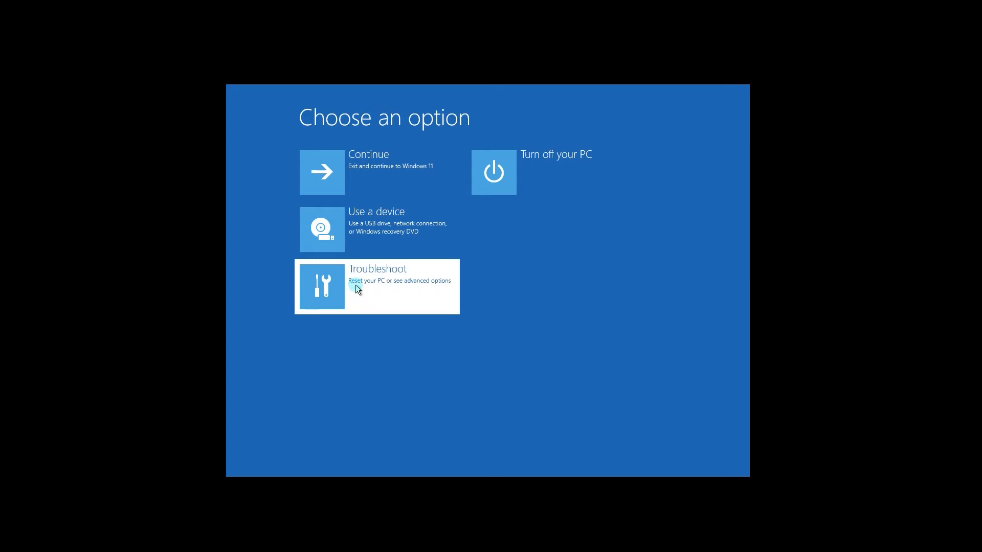
left_click(373, 222)
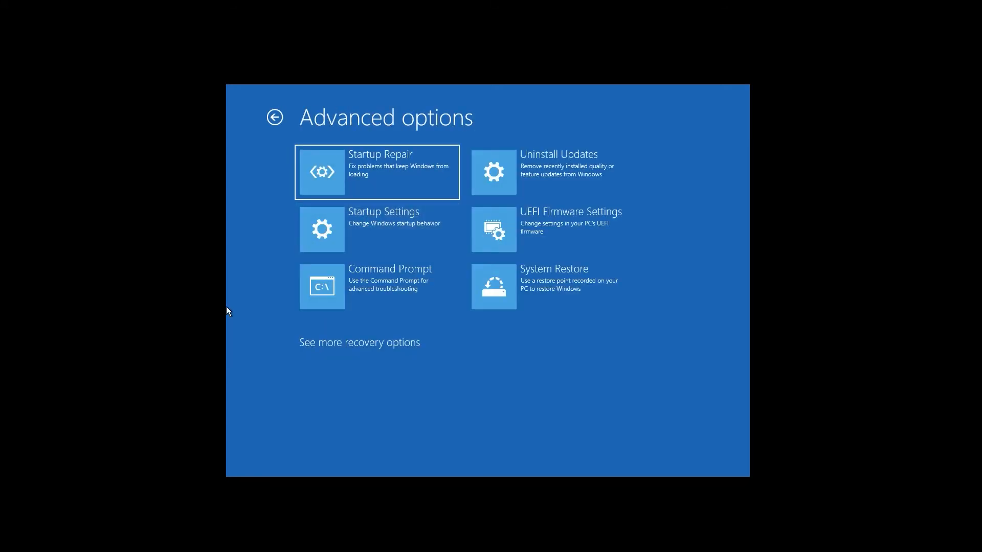
left_click(390, 168)
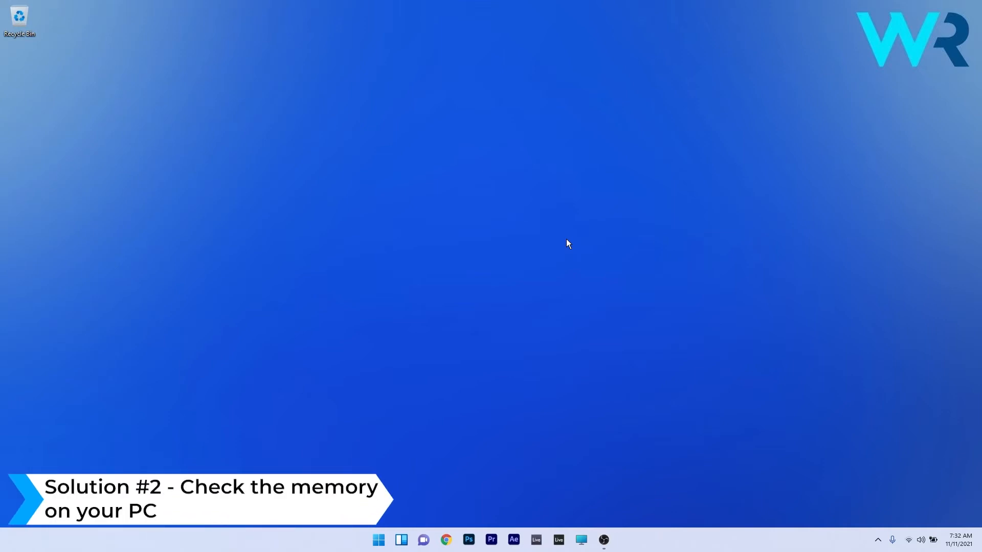
Search Windows for "memory diagnostic" and open Windows Memory Diagnostic.
left_click(378, 541)
type("memory diagnostic")
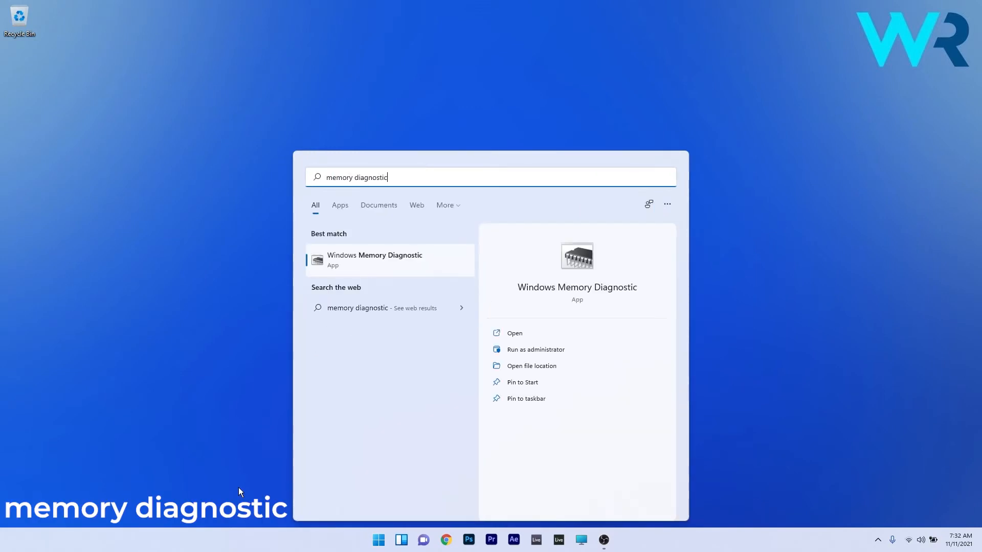
left_click(385, 259)
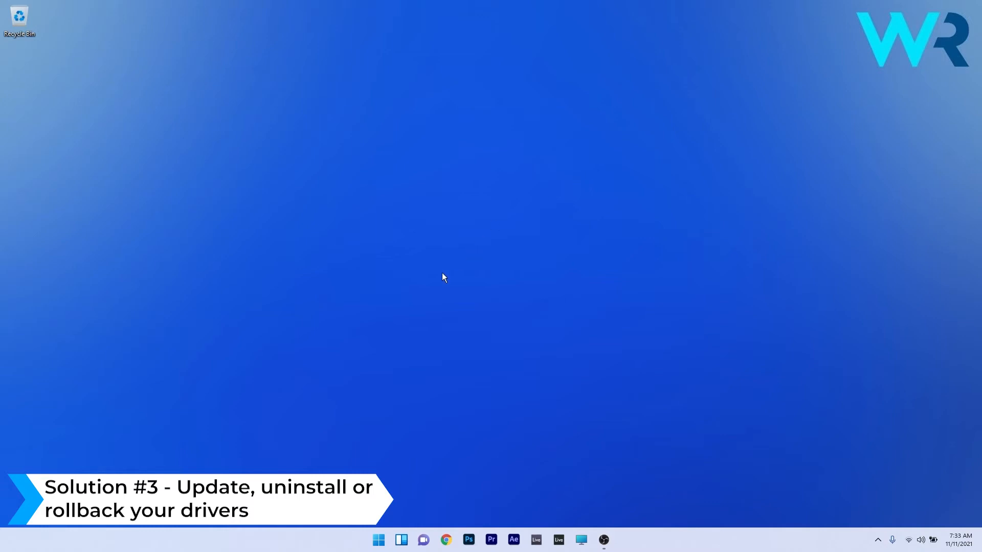
Open Device Manager and view the properties of the Intel(R) Wi-Fi 6 AX201 160MHz network adapter.
right_click(375, 545)
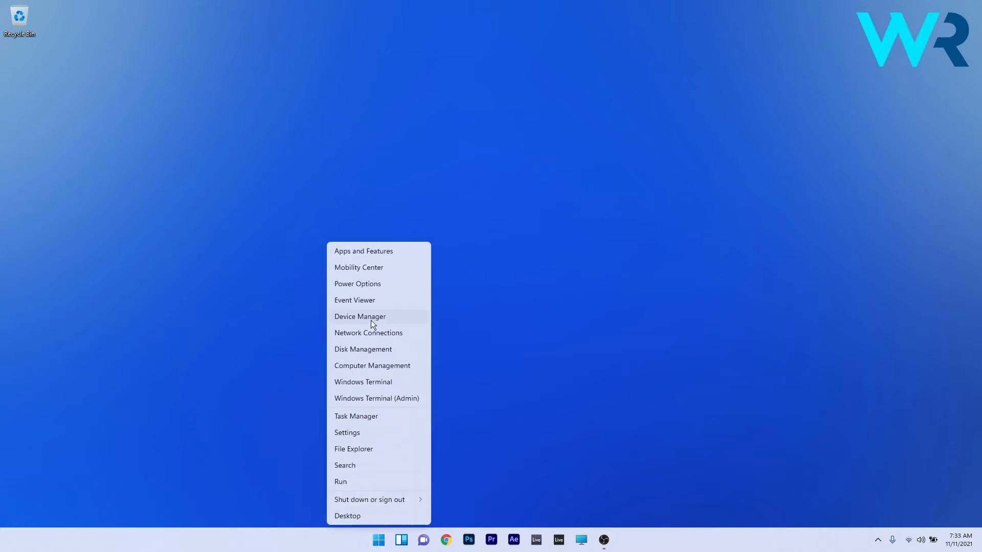
left_click(390, 317)
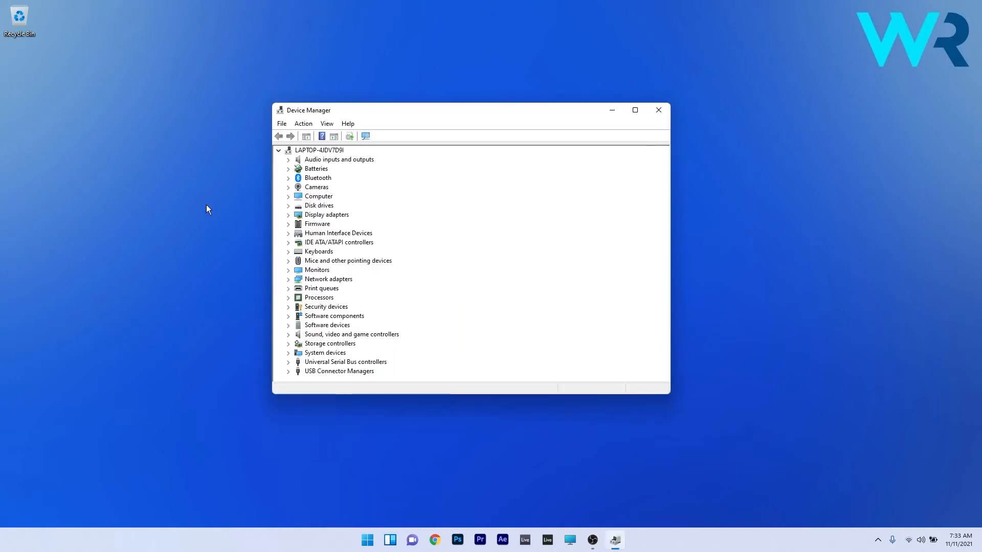
double_click(329, 281)
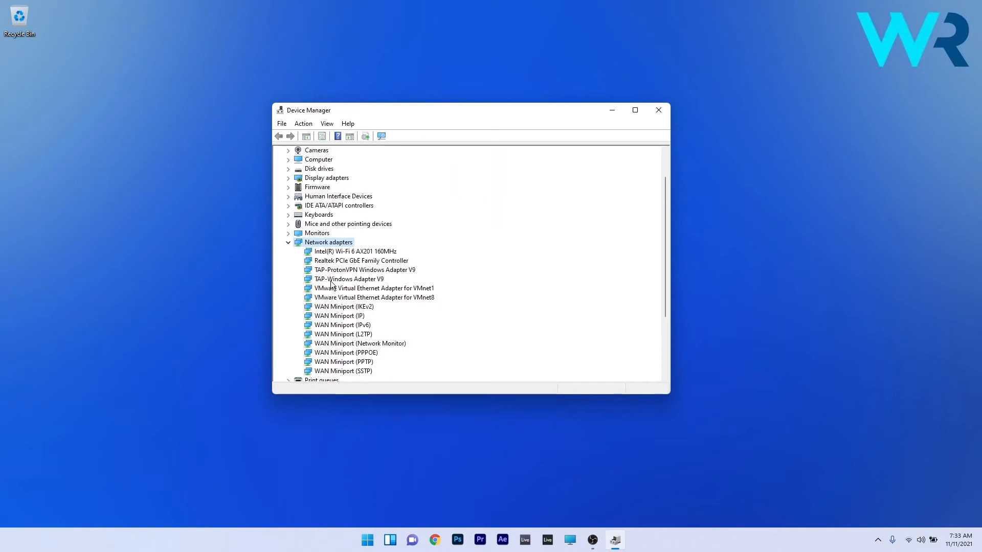
right_click(369, 252)
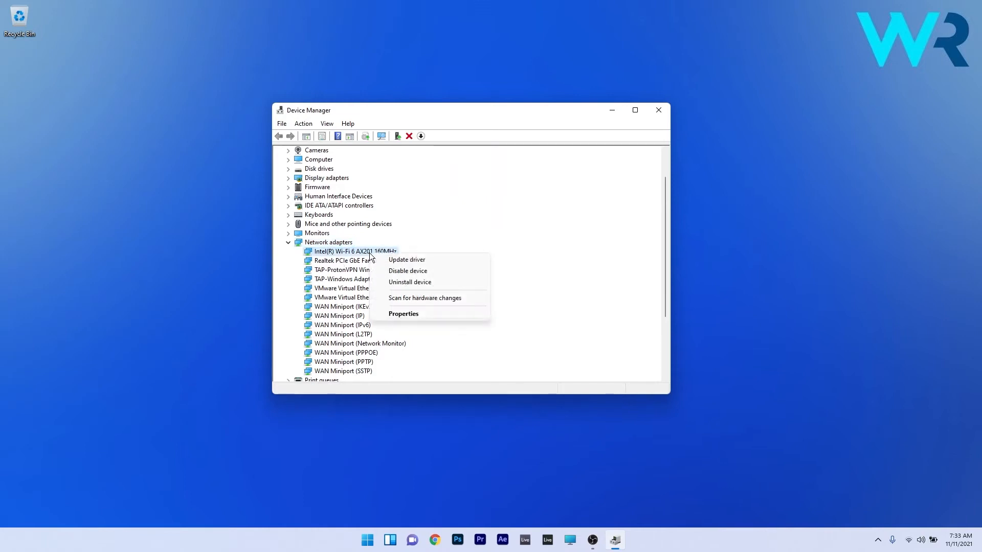
left_click(431, 314)
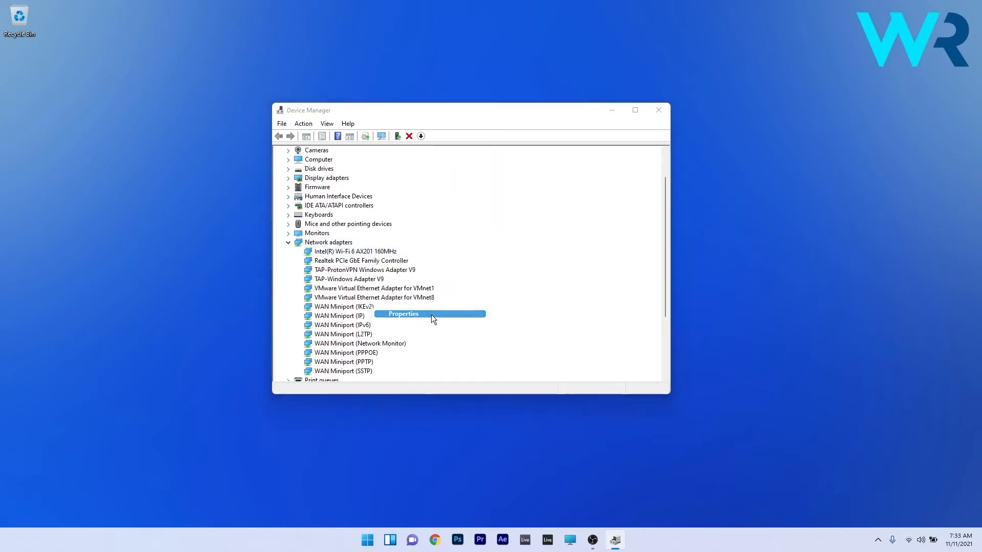
left_click(503, 163)
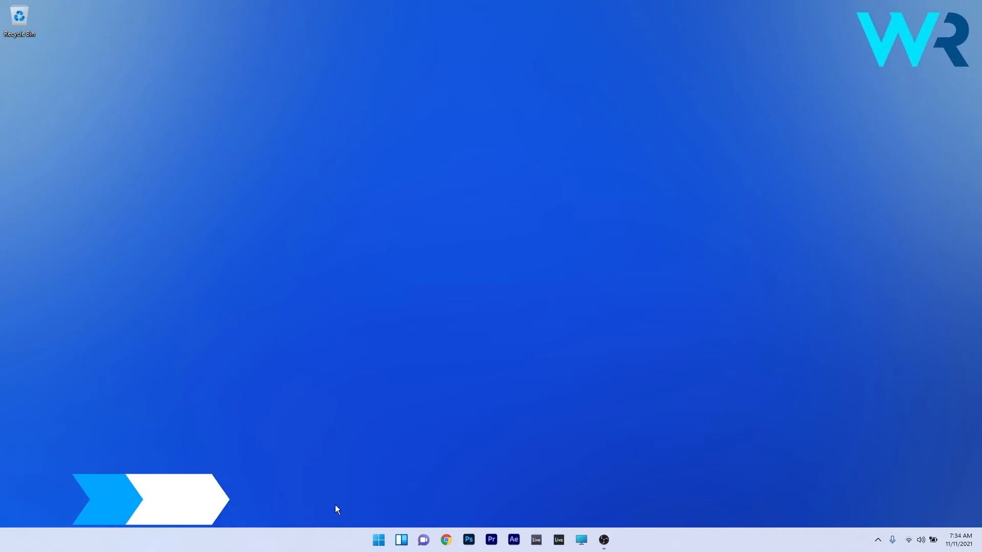
Search Windows for "cmd" and open Command Prompt as administrator.
left_click(375, 545)
type("cmd")
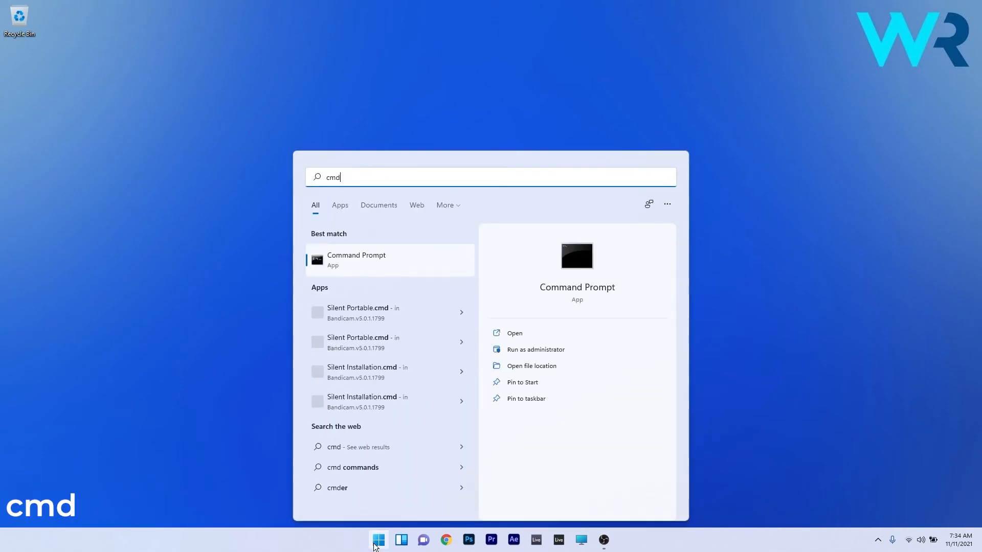
right_click(339, 259)
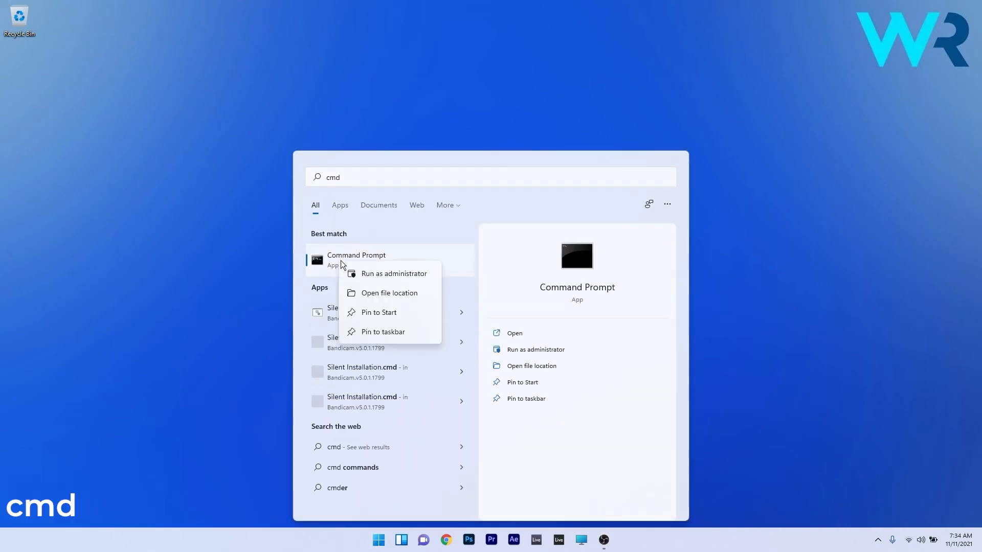
left_click(377, 277)
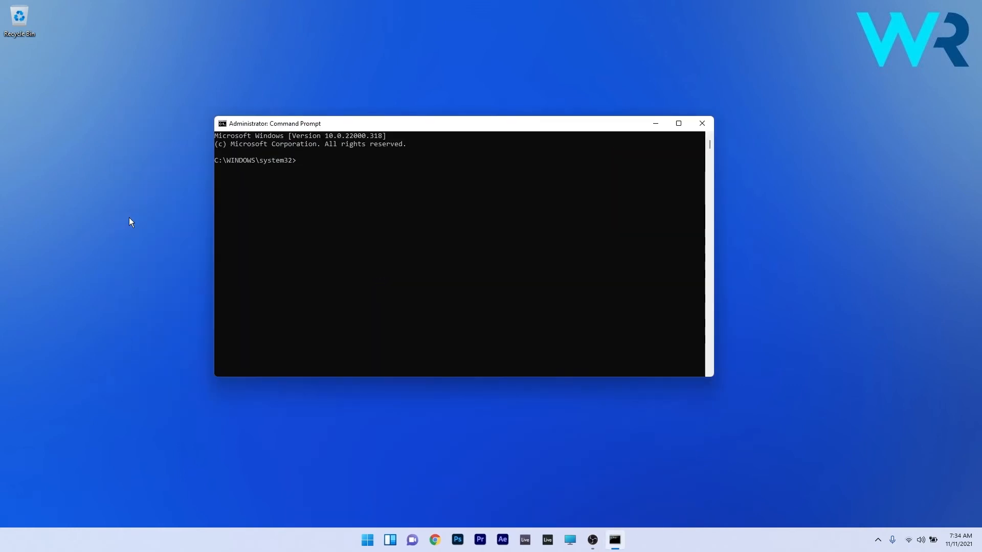
Enter the command sfc /scannow at the prompt and clear it without running it.
type("sfc /scannow")
key("BackSpace")
key("BackSpace")
key("BackSpace")
key("BackSpace")
key("BackSpace")
key("BackSpace")
key("BackSpace")
key("BackSpace")
key("BackSpace")
key("BackSpace")
key("BackSpace")
key("BackSpace")
Enter the command chkdsk C: /f at the prompt and close the Command Prompt window.
type("c")
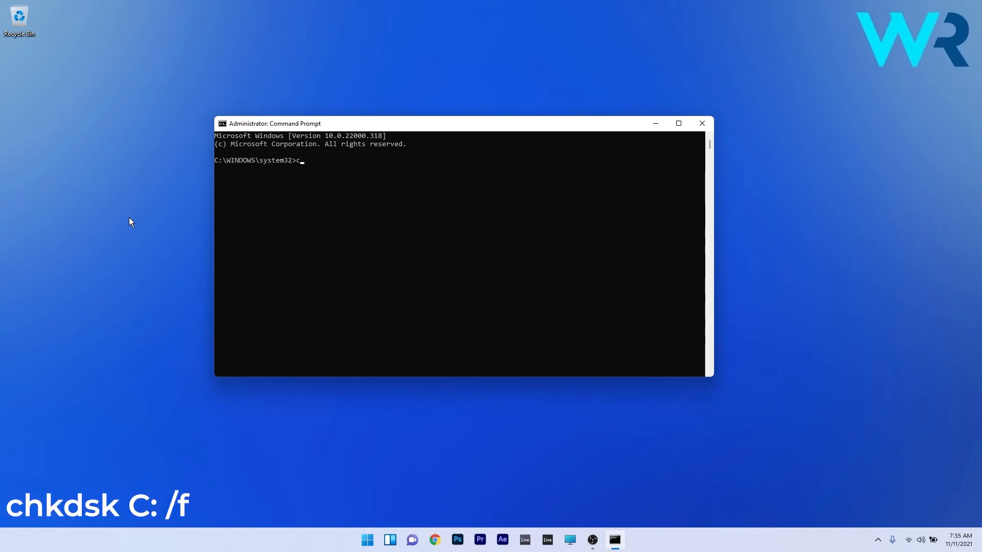
type("hkdsk C: /f")
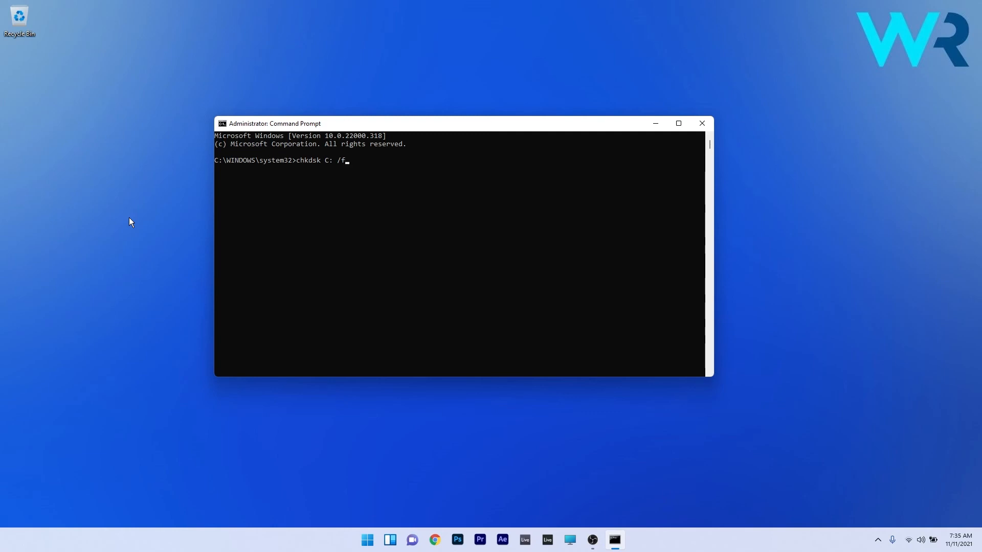
left_click(702, 123)
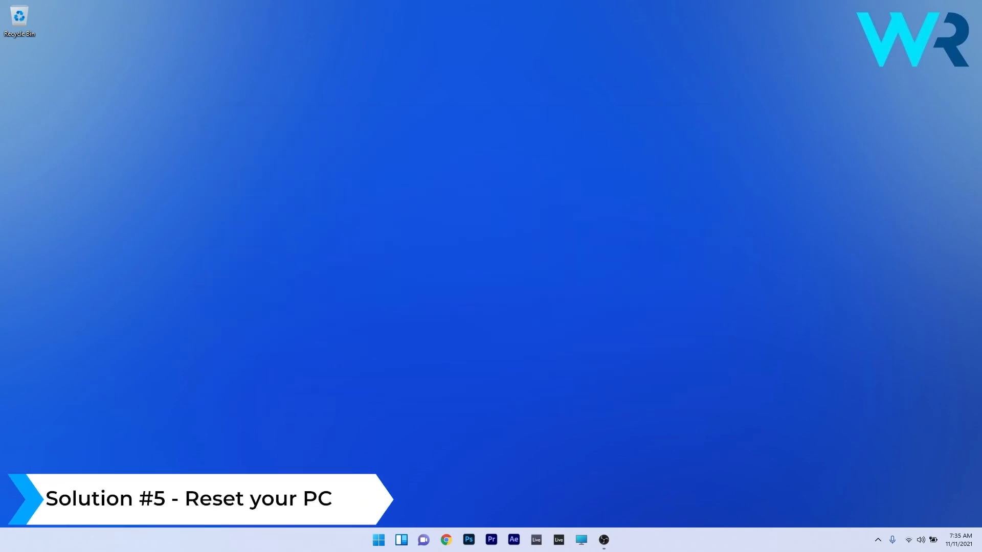
Open Windows Settings and go to the Recovery options under System.
key("super")
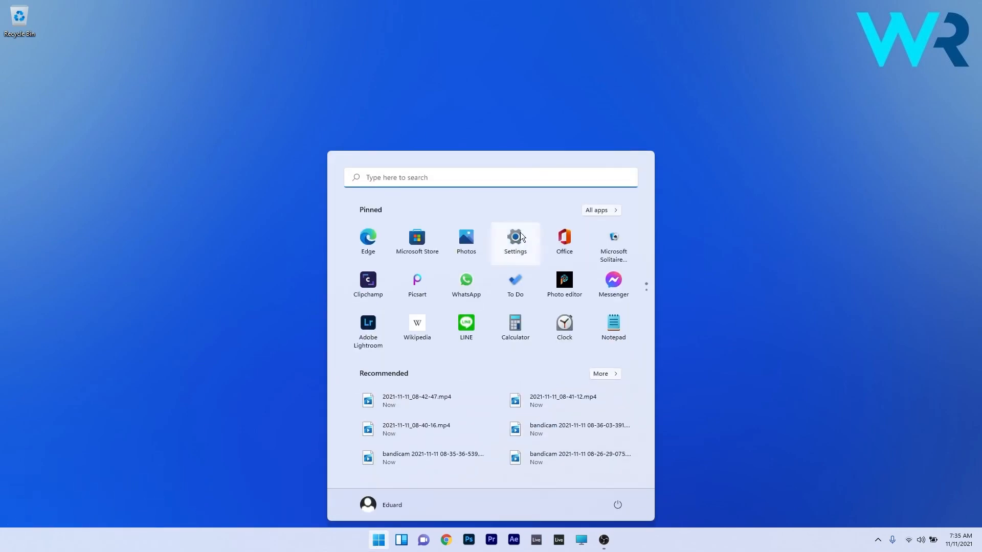
left_click(517, 236)
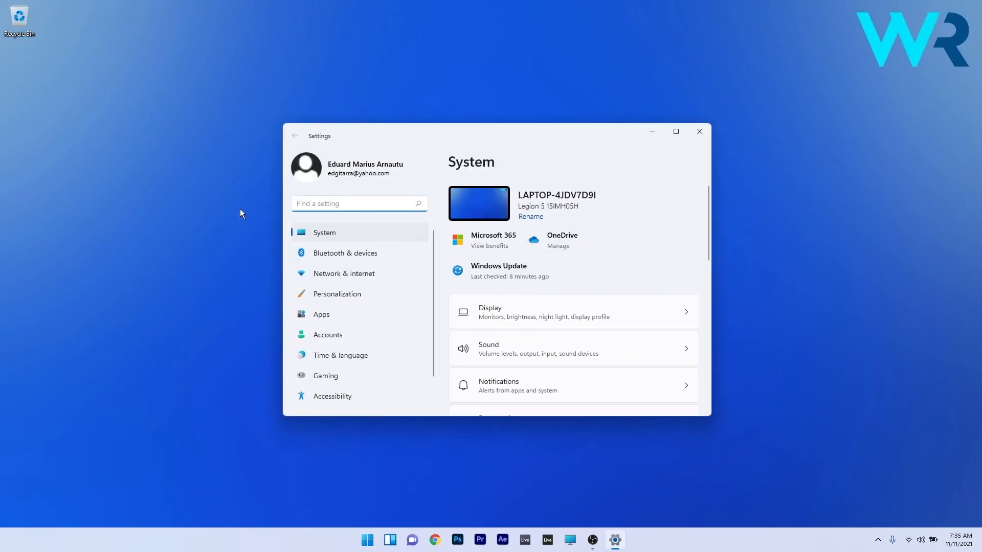
left_click(335, 235)
scroll(635, 263, "down", 8)
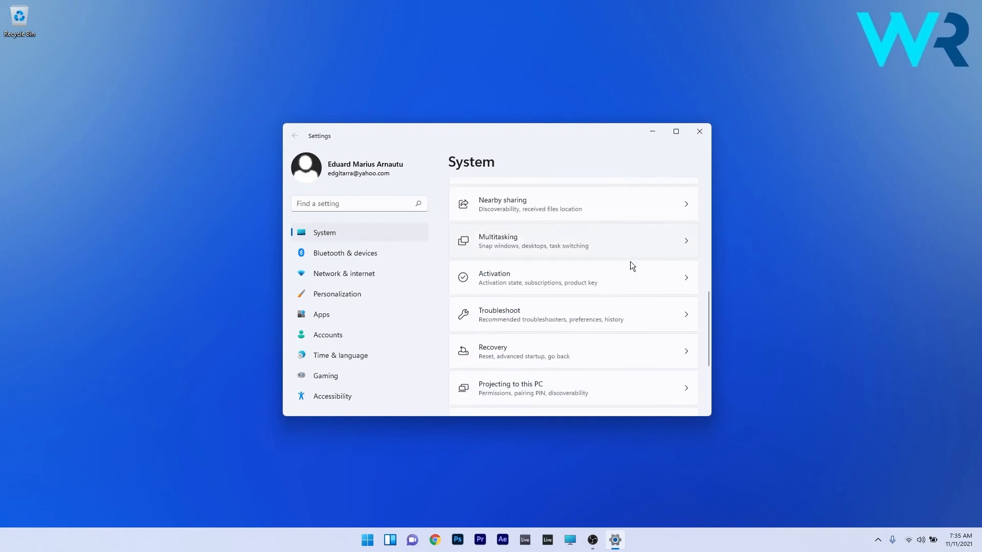
left_click(650, 289)
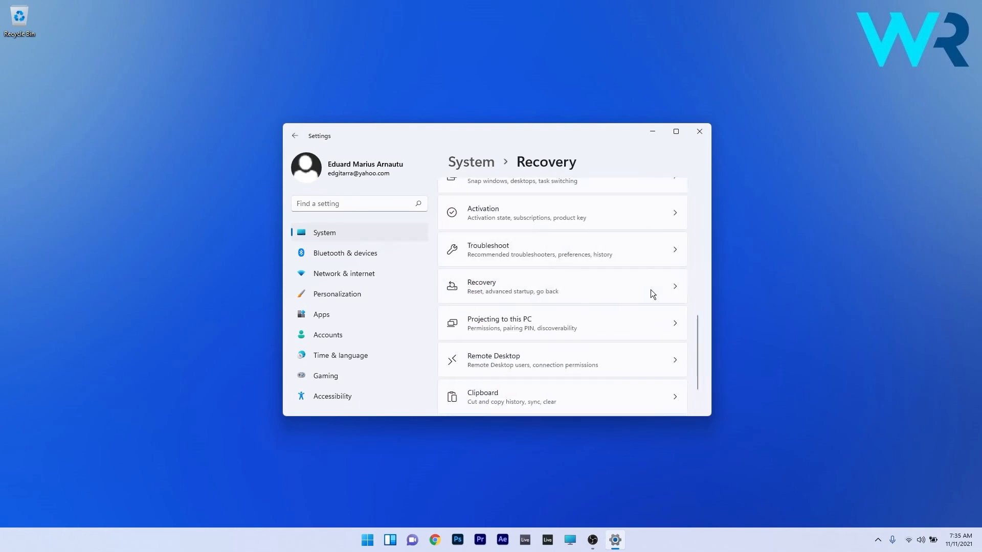
scroll(572, 269, "down", 1)
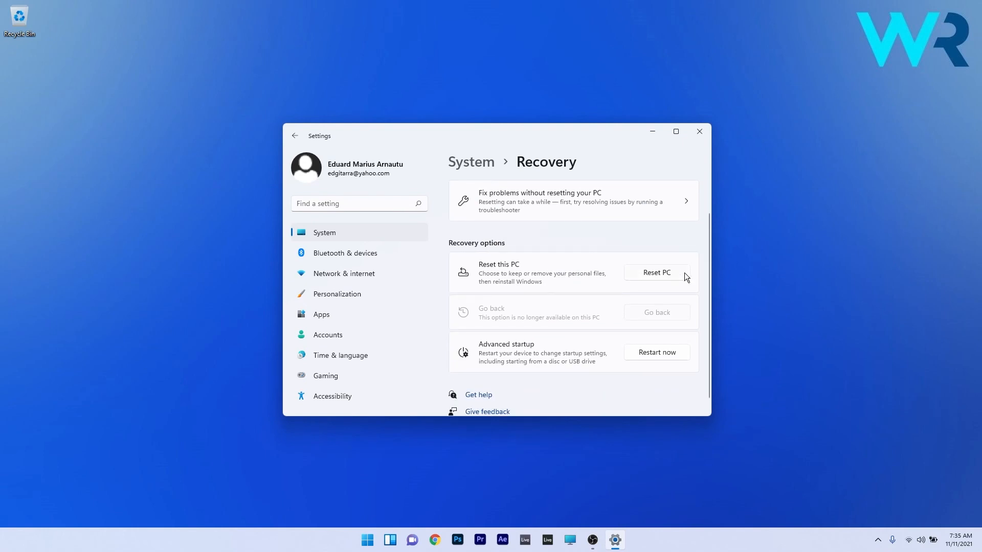
Start resetting the PC, choosing to keep personal files and reinstall Windows locally from this device.
left_click(655, 277)
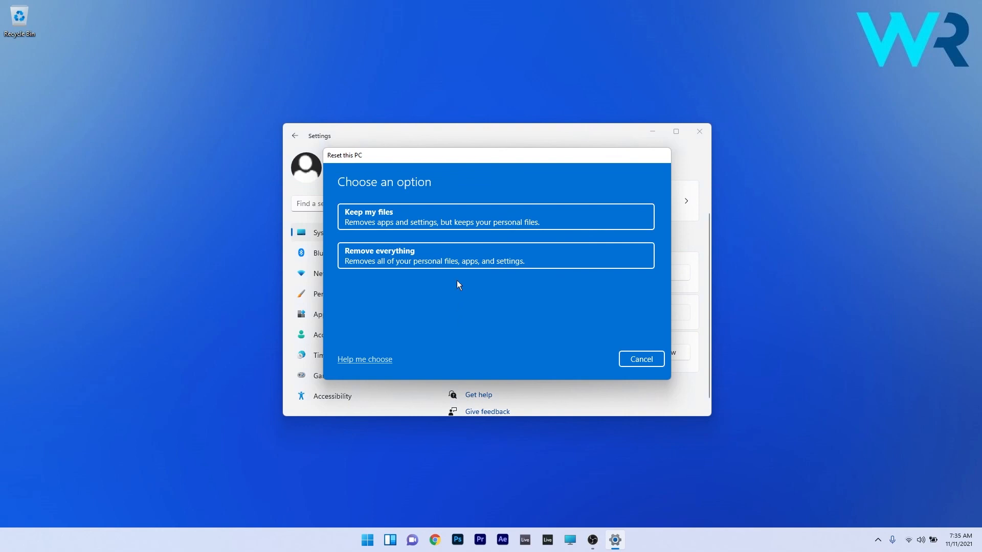
left_click(461, 217)
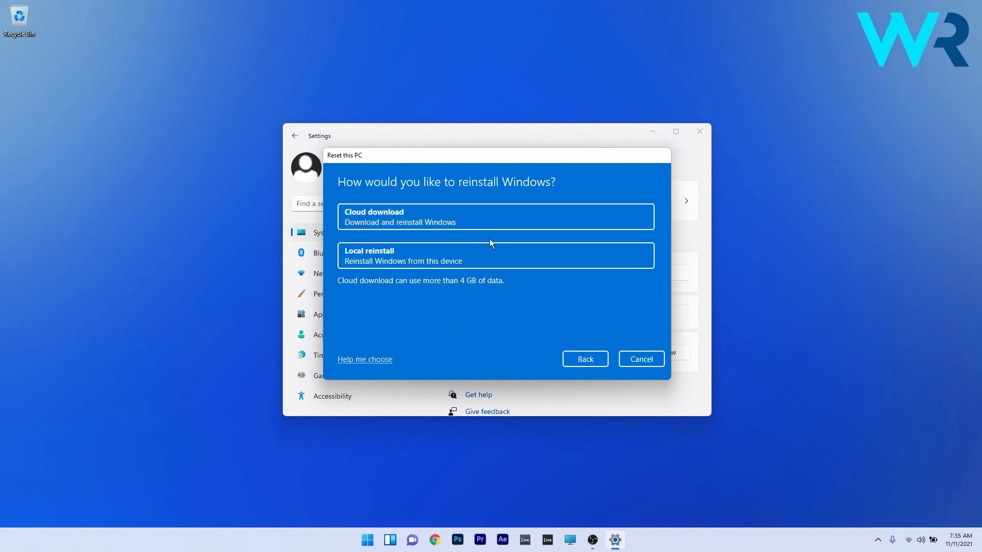
left_click(529, 258)
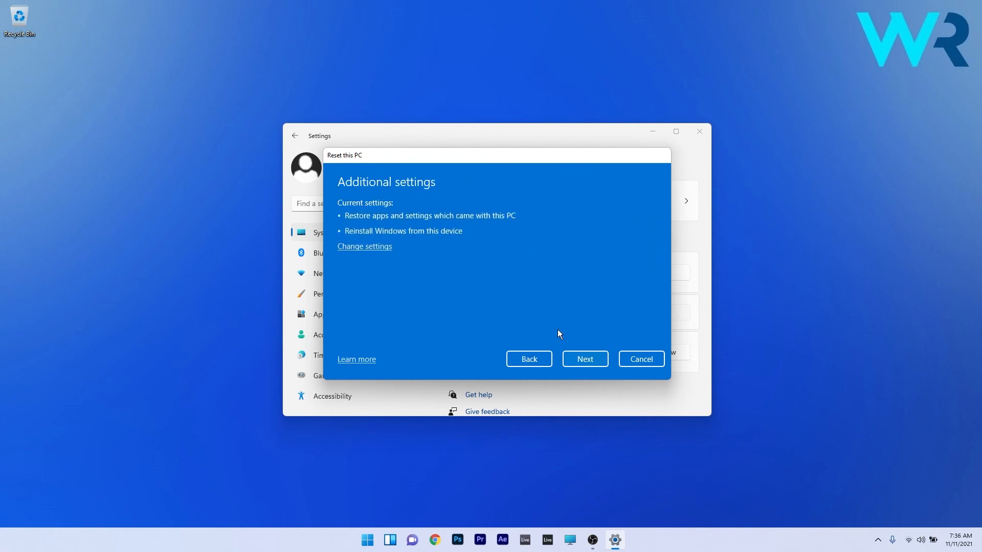